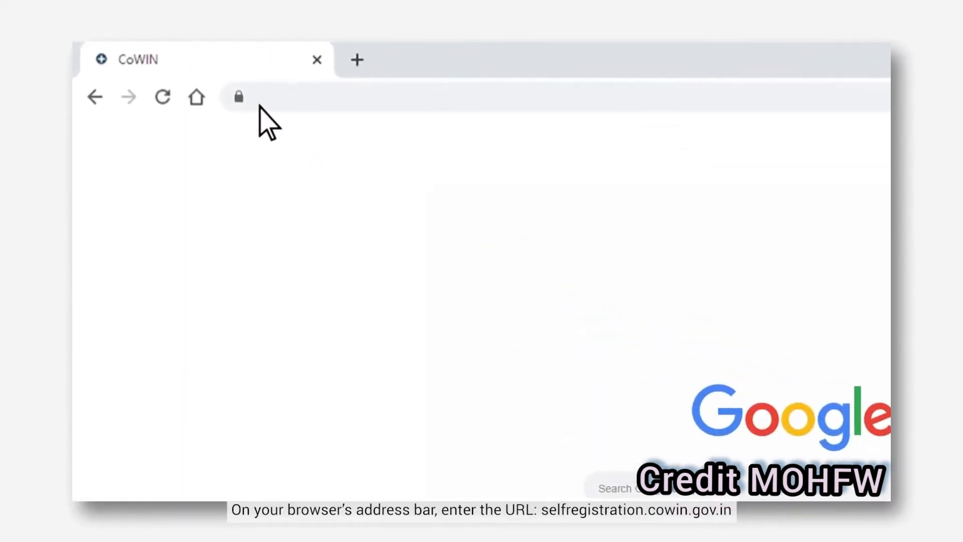
# Load selfregistration.cowin.gov.in, go to Register/Sign In, and enter the mobile number
pyautogui.write('selfregistratio')
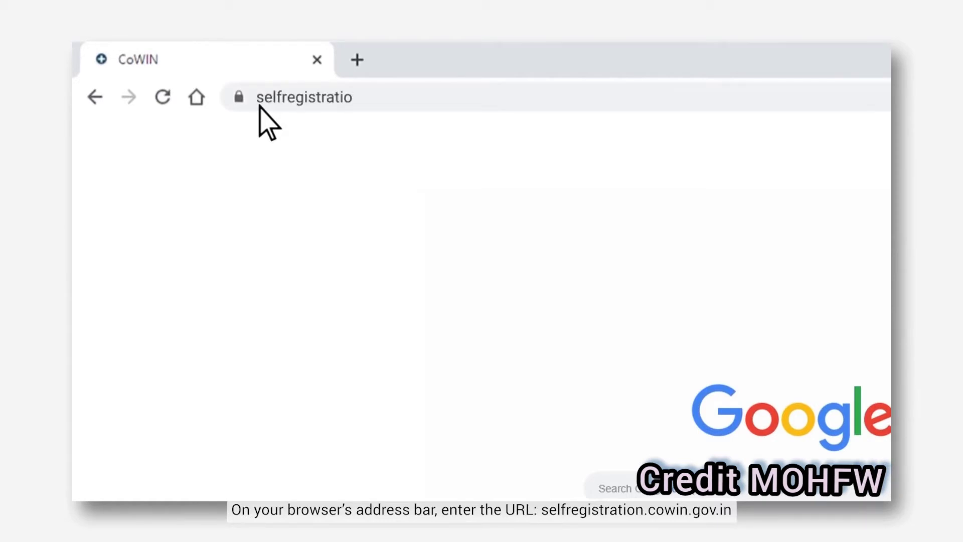
pyautogui.write('n.cowin.gov.in')
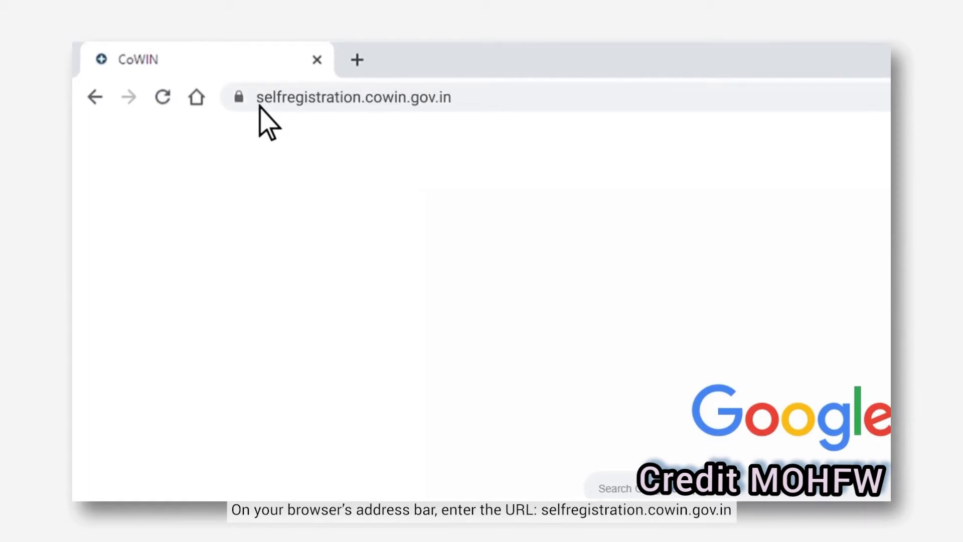
pyautogui.press('Return')
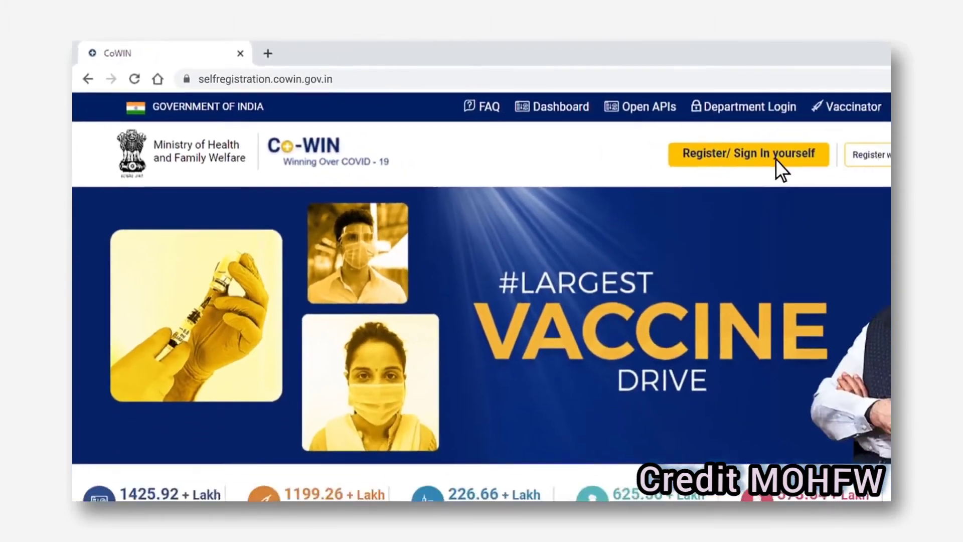
pyautogui.click(848, 178)
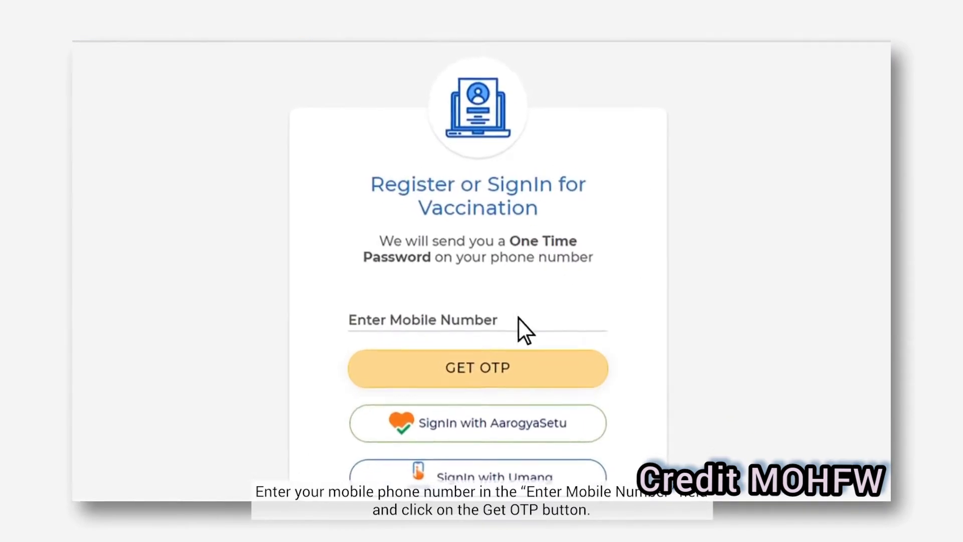
pyautogui.click(513, 324)
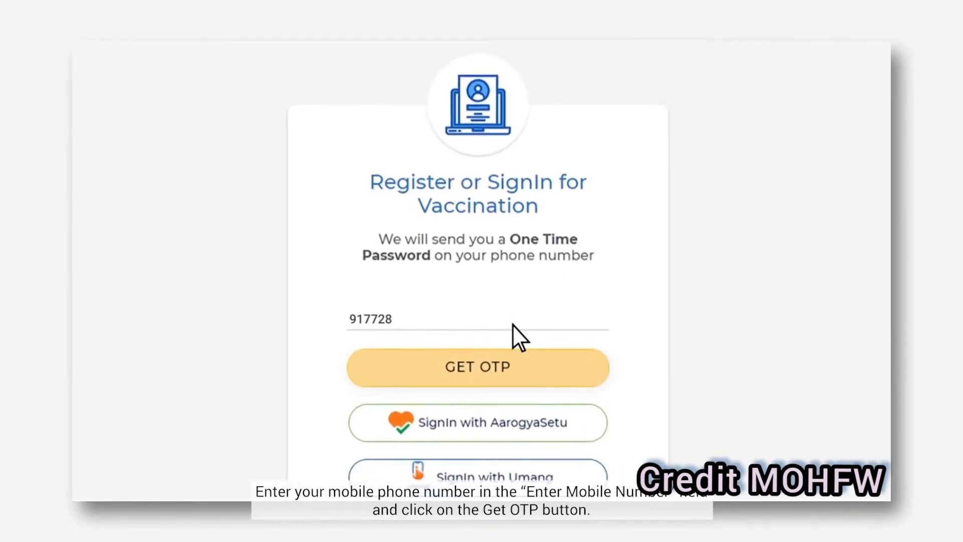
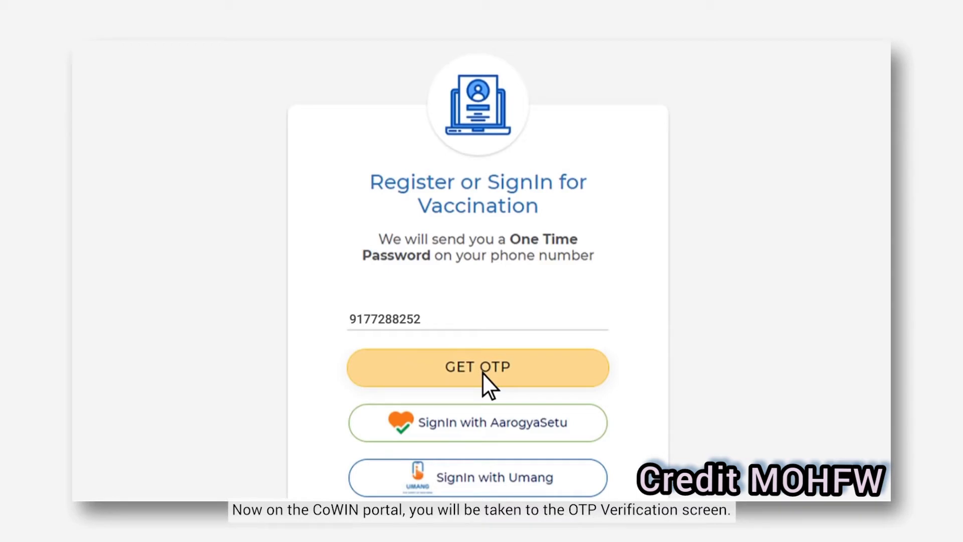
# Request an OTP, enter the six-digit code received, and verify to sign in
pyautogui.click(483, 372)
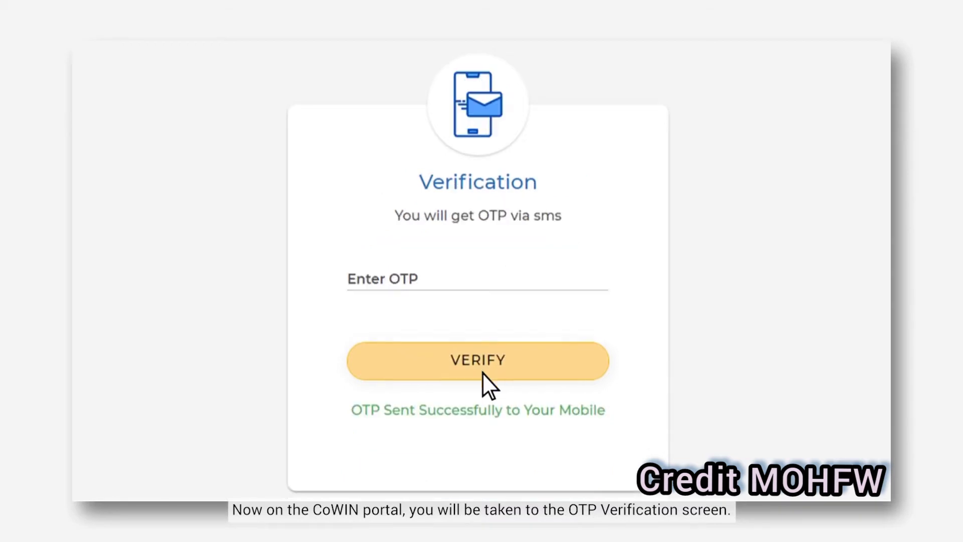
pyautogui.click(382, 284)
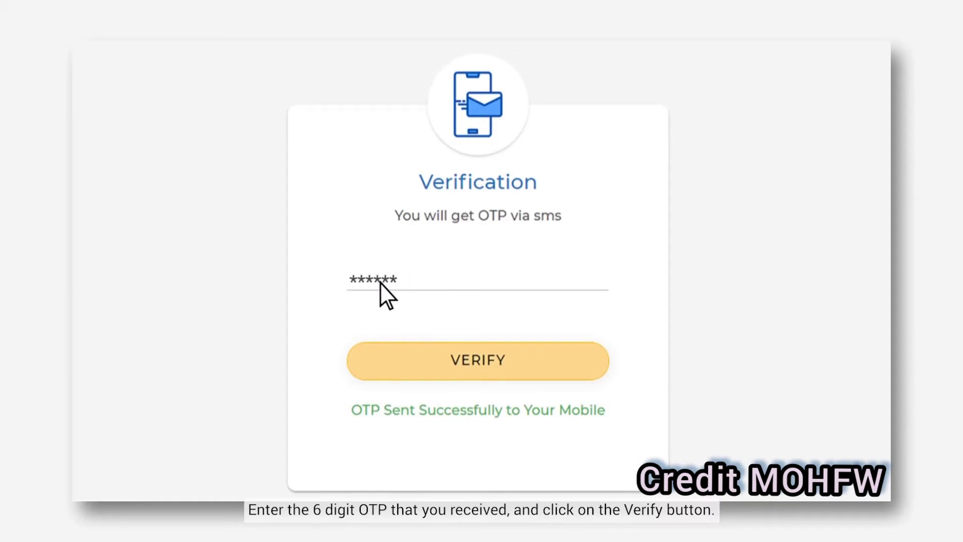
pyautogui.click(475, 369)
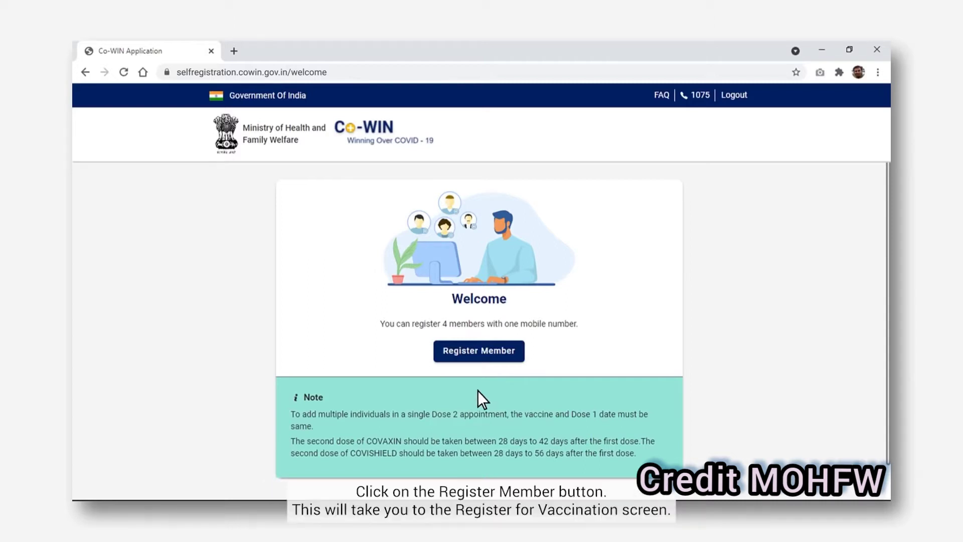
# Start a Register Member form and expand the Photo ID Proof list
pyautogui.click(480, 351)
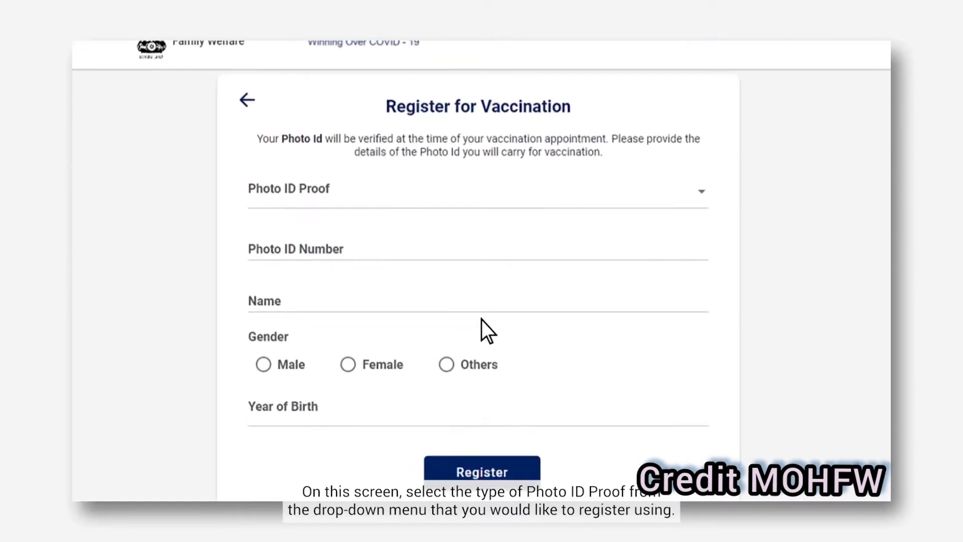
pyautogui.click(703, 194)
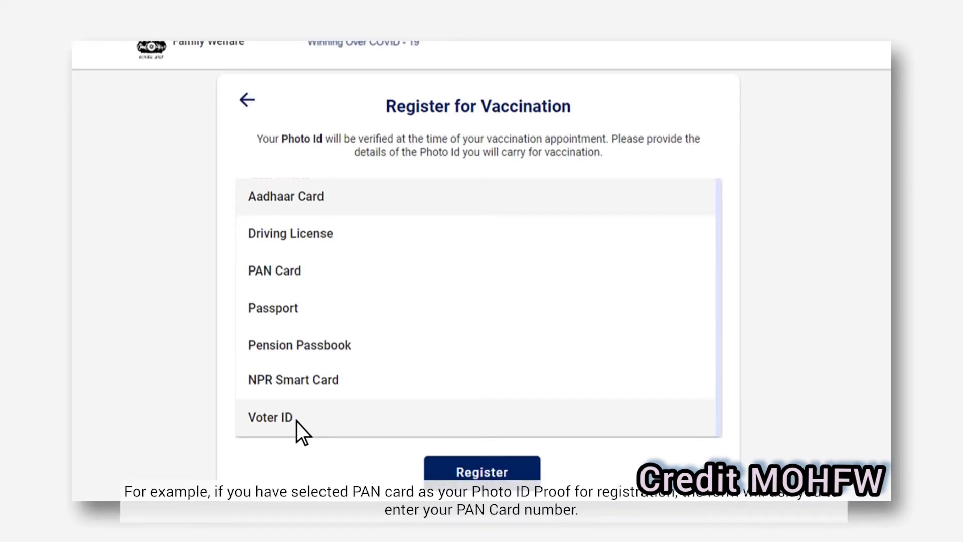
# Register a beneficiary with PAN Card ID, filling in the PAN number and full name
pyautogui.click(303, 272)
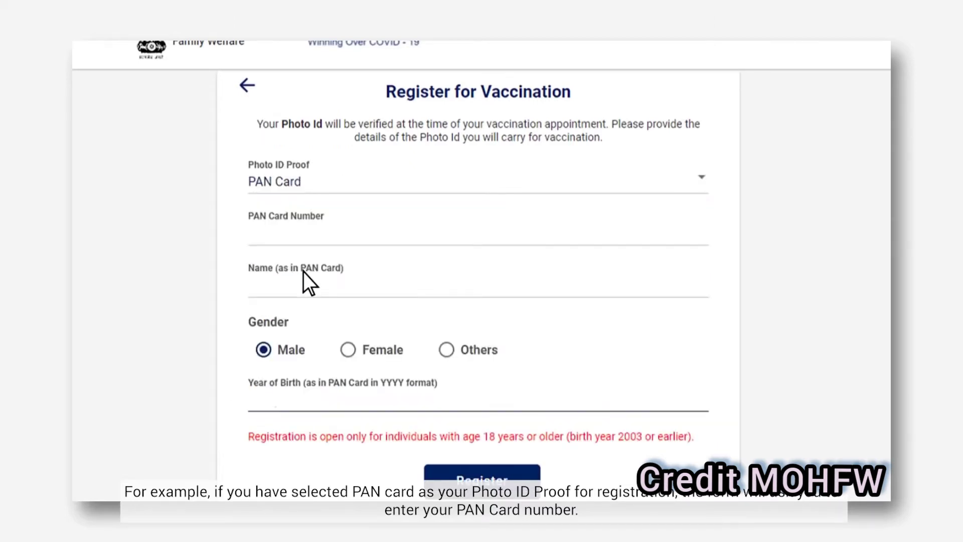
pyautogui.click(252, 244)
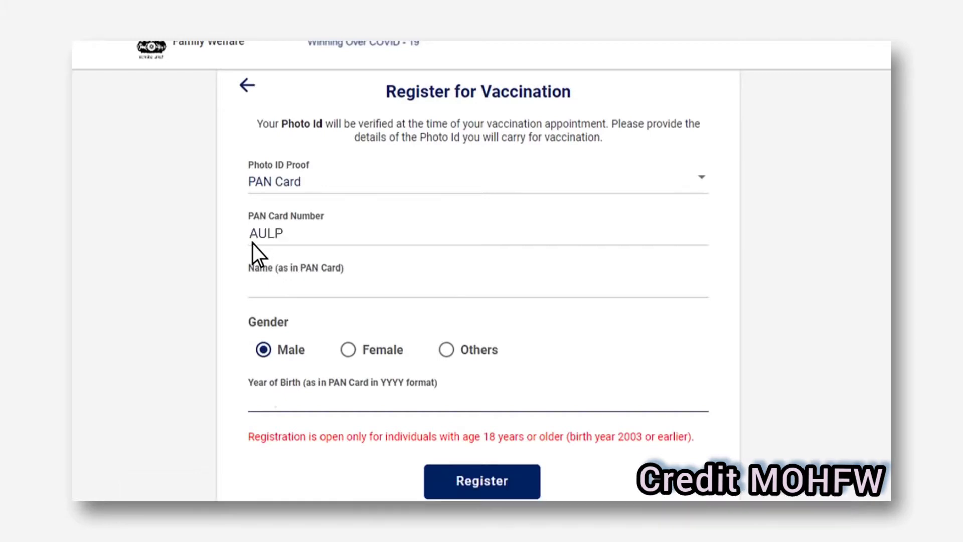
pyautogui.click(251, 287)
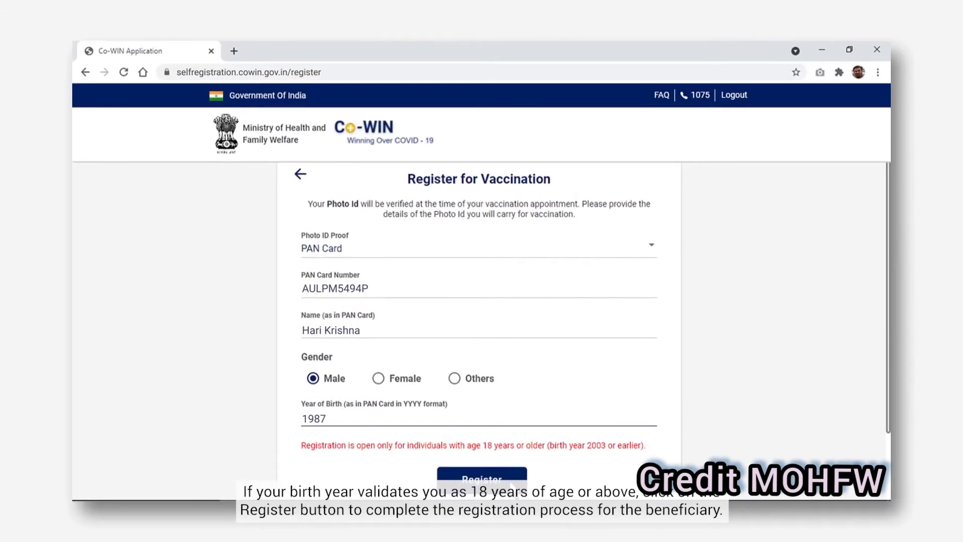
pyautogui.click(510, 480)
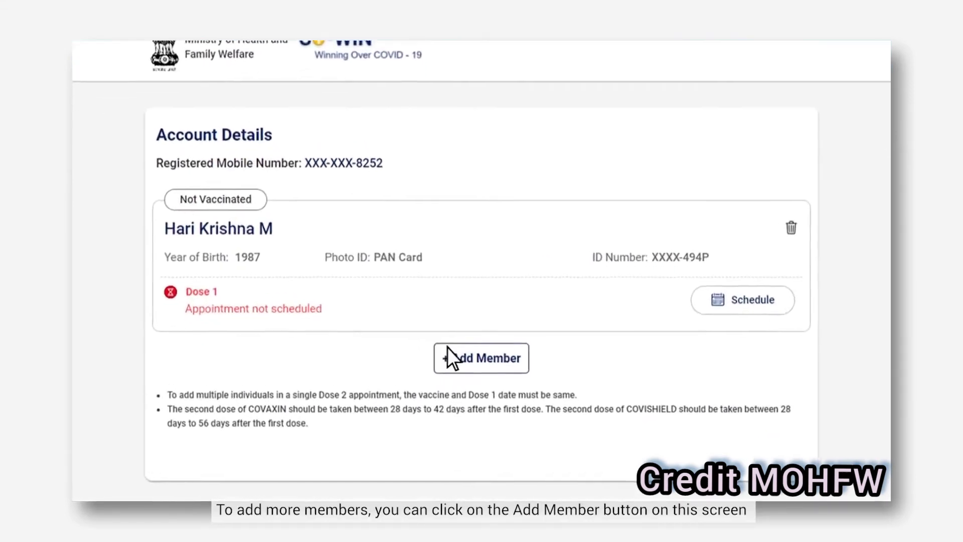
# Add a second member with Aadhaar Card as the photo ID, born 1985
pyautogui.click(482, 368)
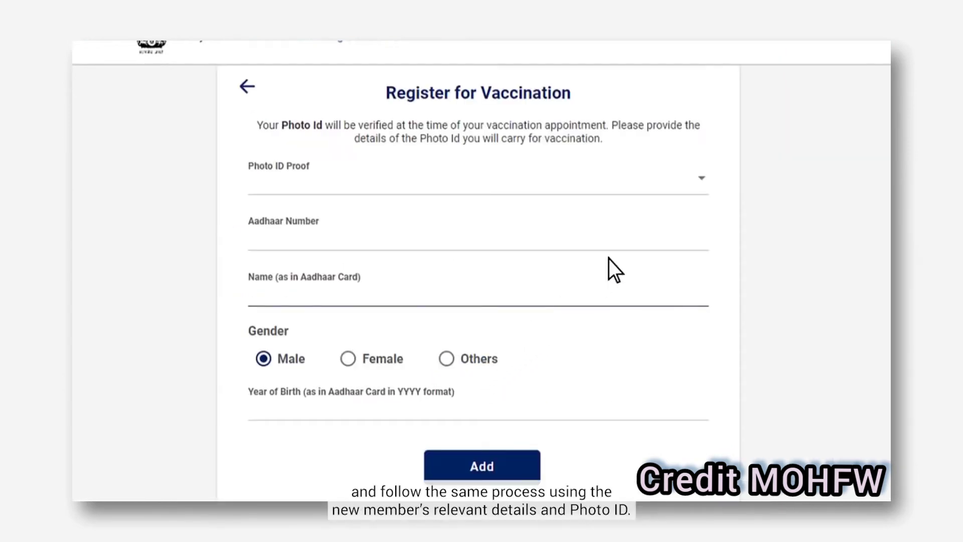
pyautogui.click(702, 179)
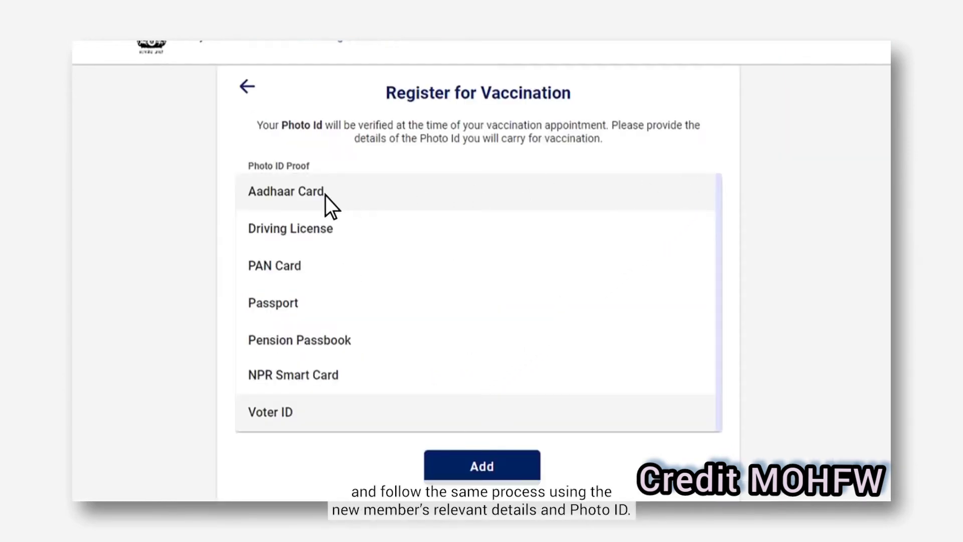
pyautogui.click(325, 194)
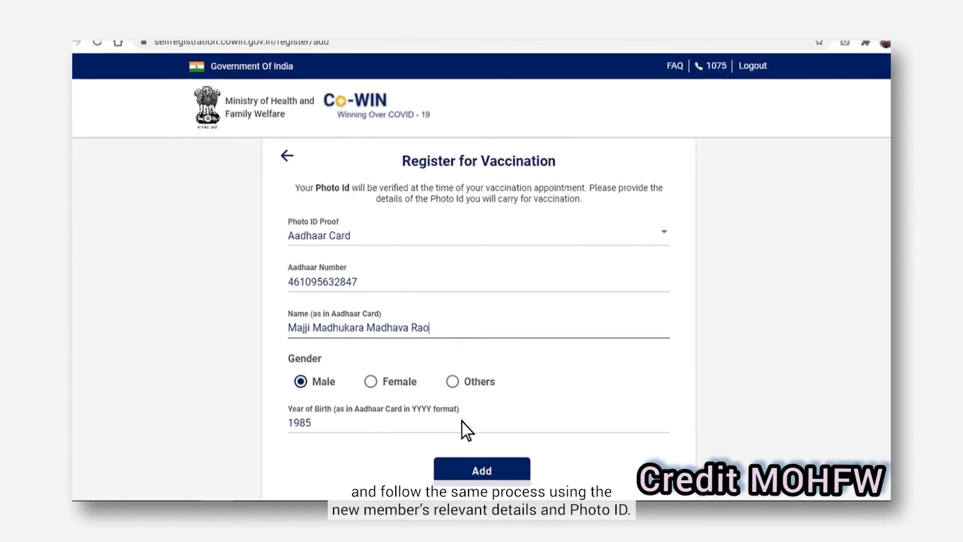
pyautogui.click(496, 475)
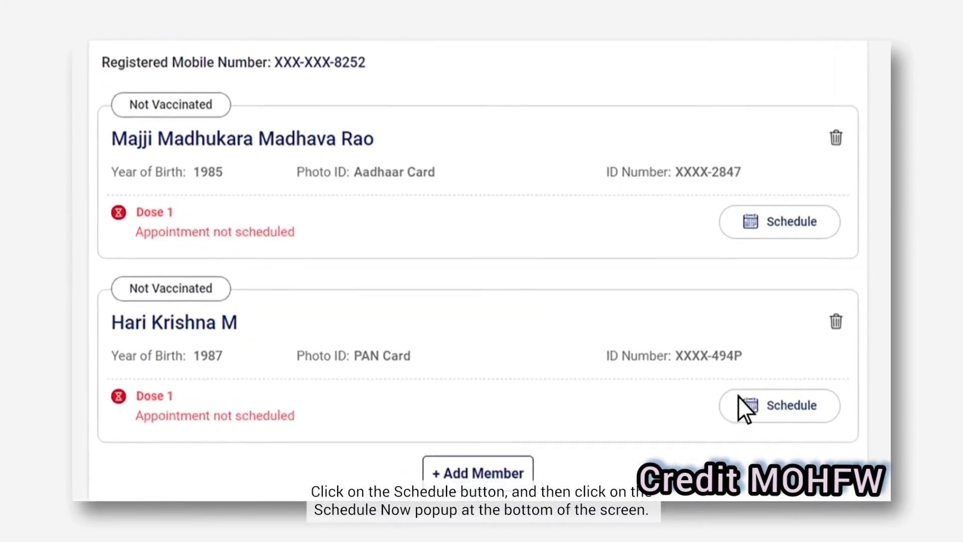
# Select the 1987-born and 1985-born members for scheduling and proceed with Schedule Now
pyautogui.click(753, 404)
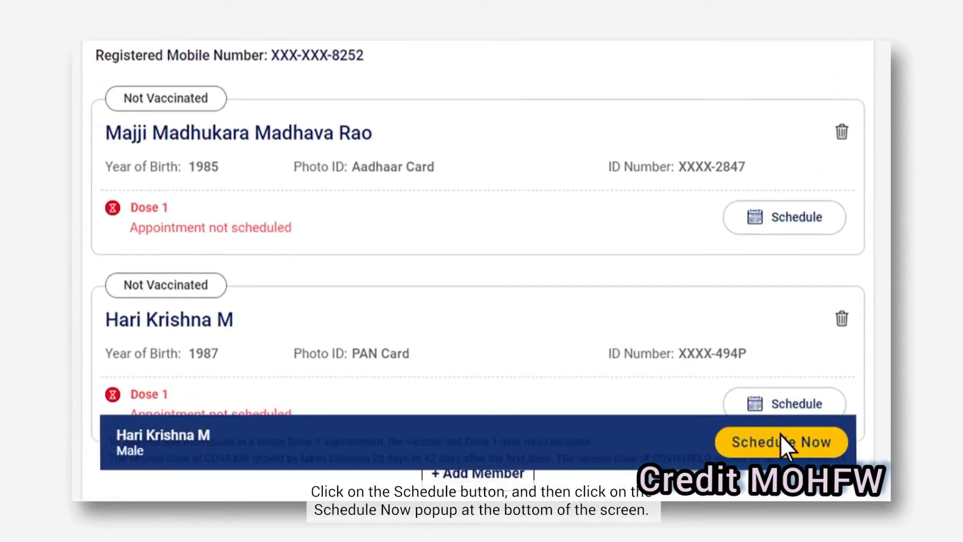
pyautogui.click(794, 452)
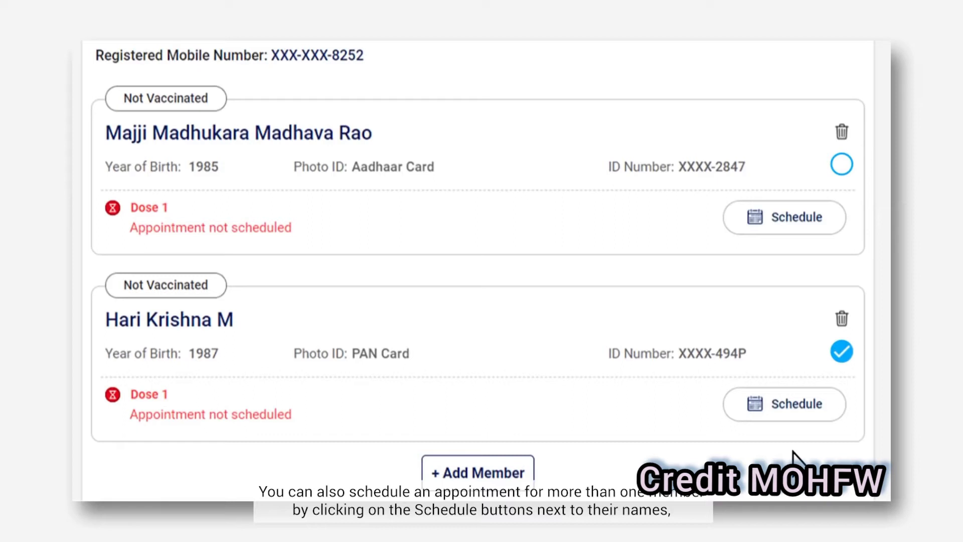
pyautogui.click(799, 227)
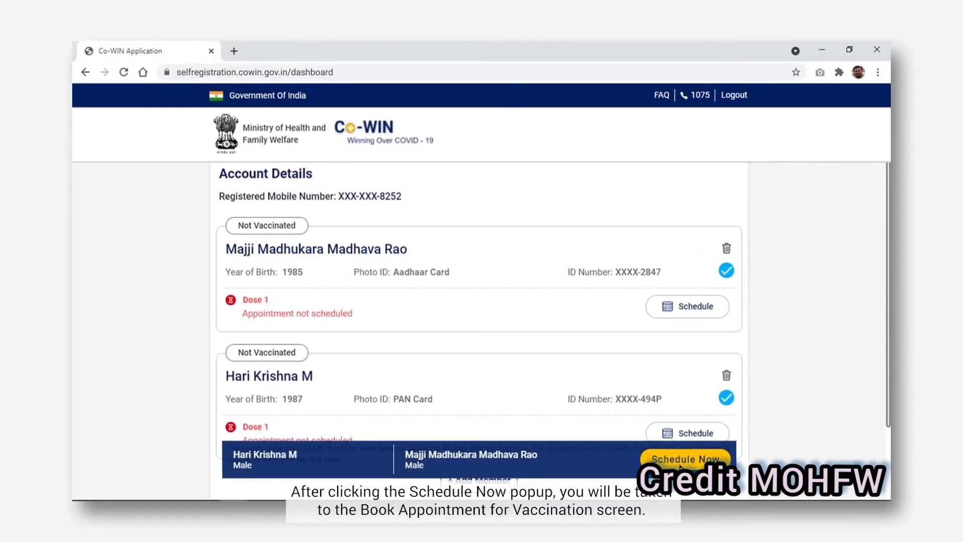
pyautogui.click(681, 466)
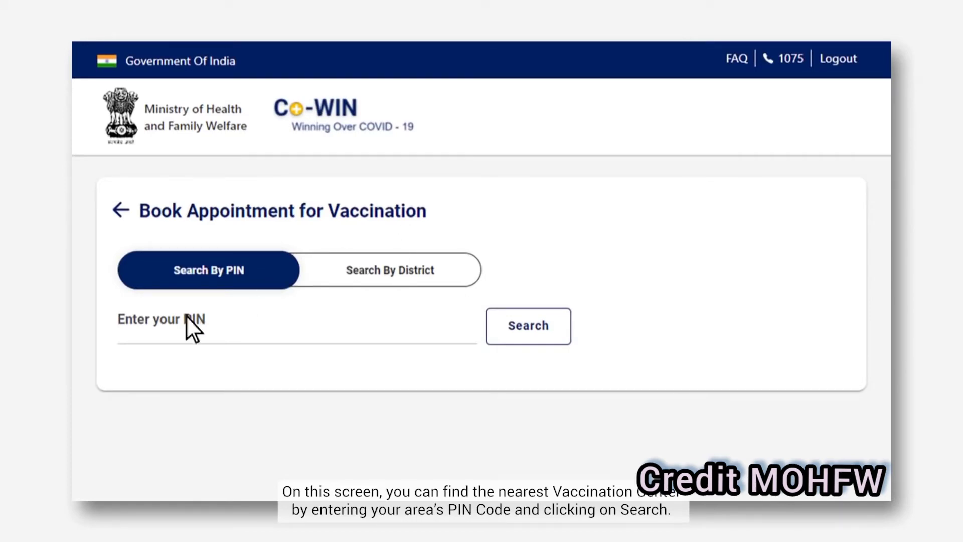
# Search centres by PIN 400054, then switch to searching by district
pyautogui.click(124, 341)
pyautogui.write('400054')
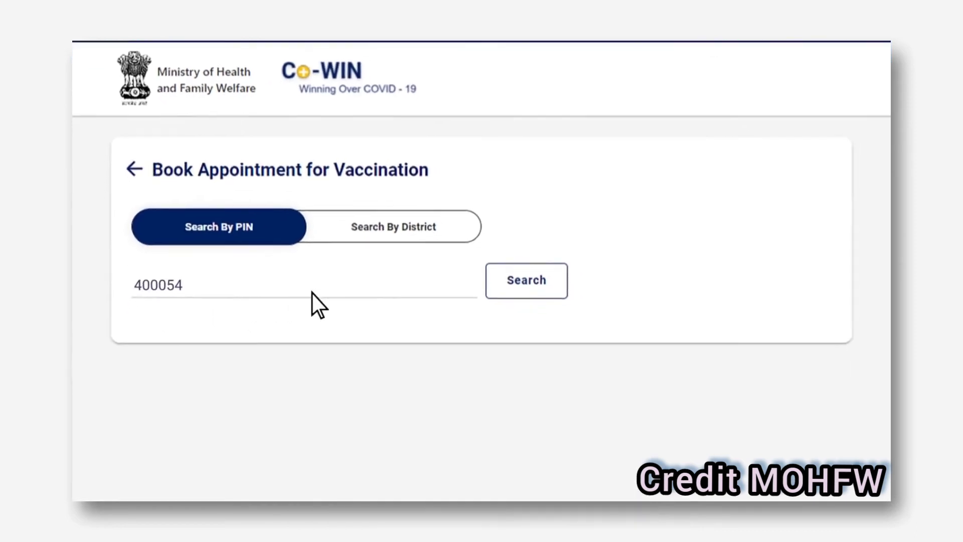
pyautogui.click(523, 234)
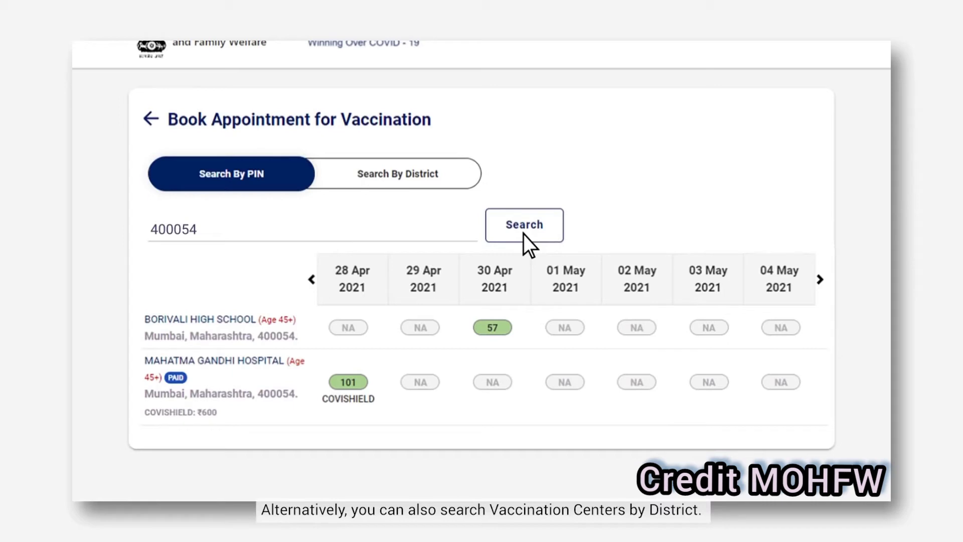
pyautogui.click(461, 183)
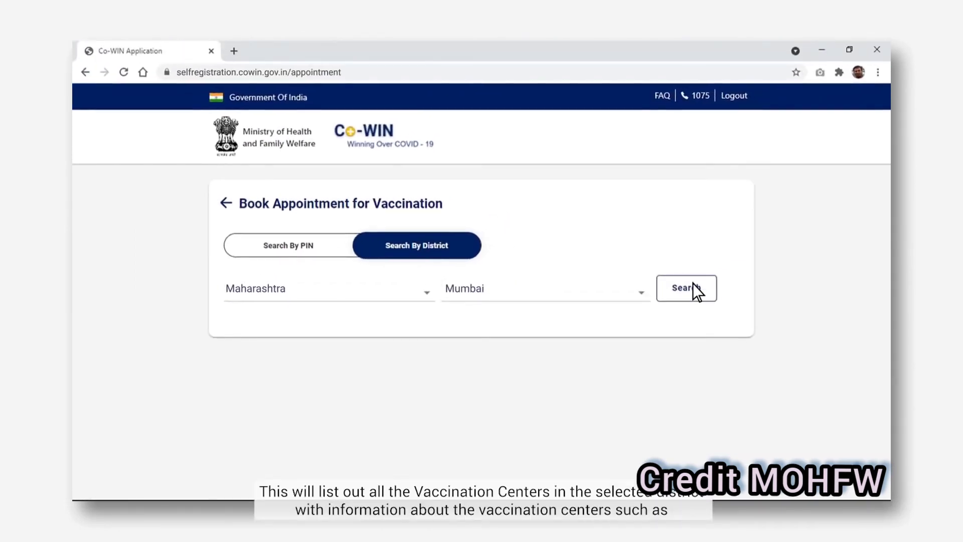
# List Mumbai, Maharashtra vaccination centres and check Borivali High School's slots
pyautogui.click(694, 284)
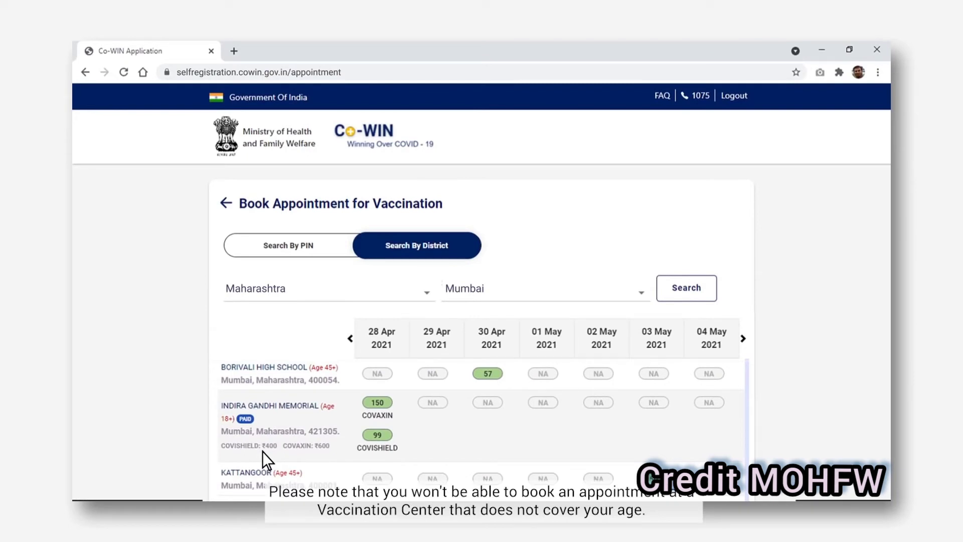
pyautogui.click(327, 368)
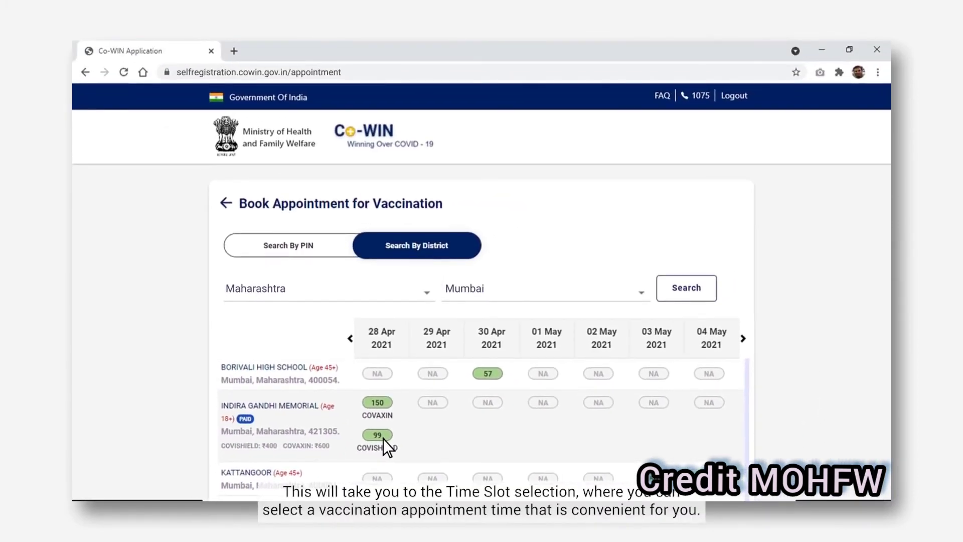
# Book the 28 Apr COVISHIELD slot at Indira Gandhi Memorial for 11:00AM-01:00PM and confirm
pyautogui.click(383, 437)
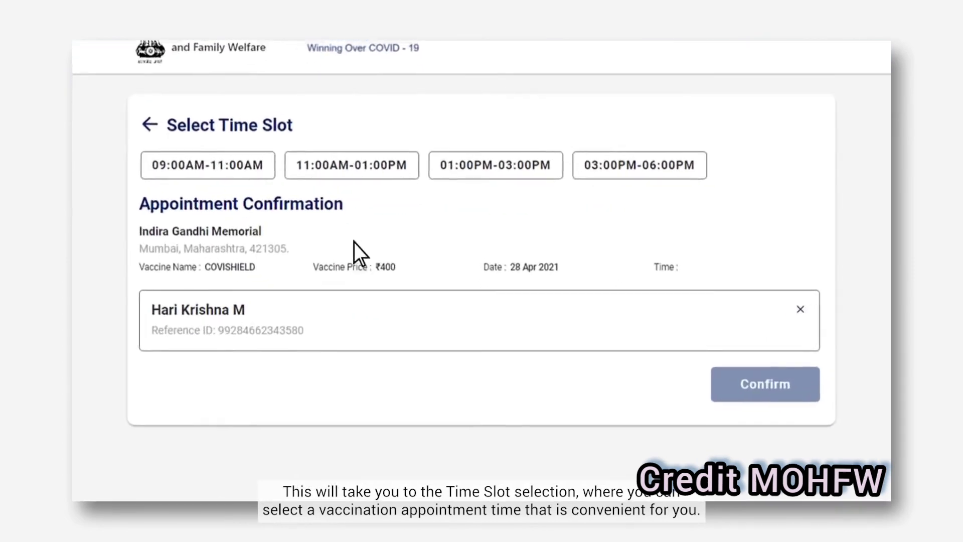
pyautogui.click(342, 143)
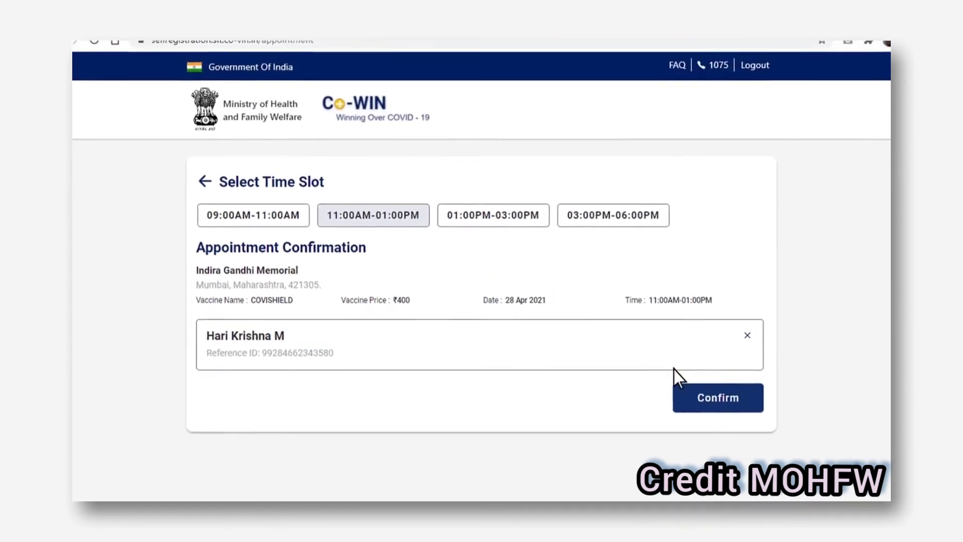
pyautogui.click(733, 402)
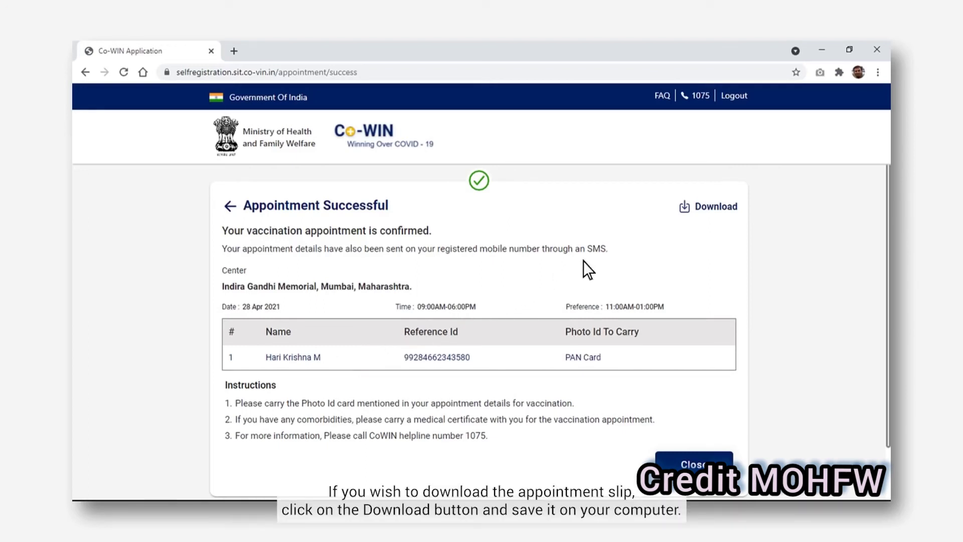
# Download the appointment slip PDF and scroll the dashboard to the booked Dose 1
pyautogui.click(701, 213)
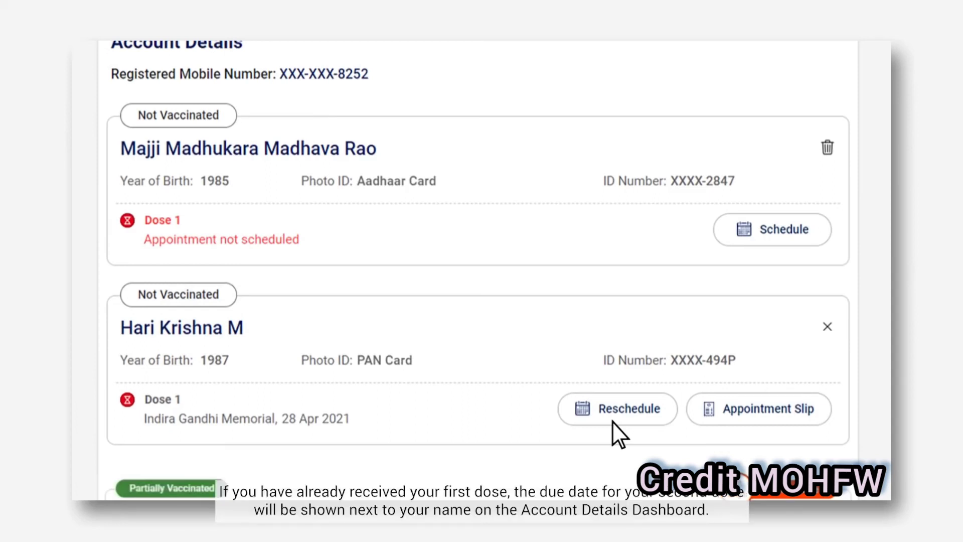
pyautogui.scroll(-3, 612, 421)
pyautogui.scroll(-2, 612, 421)
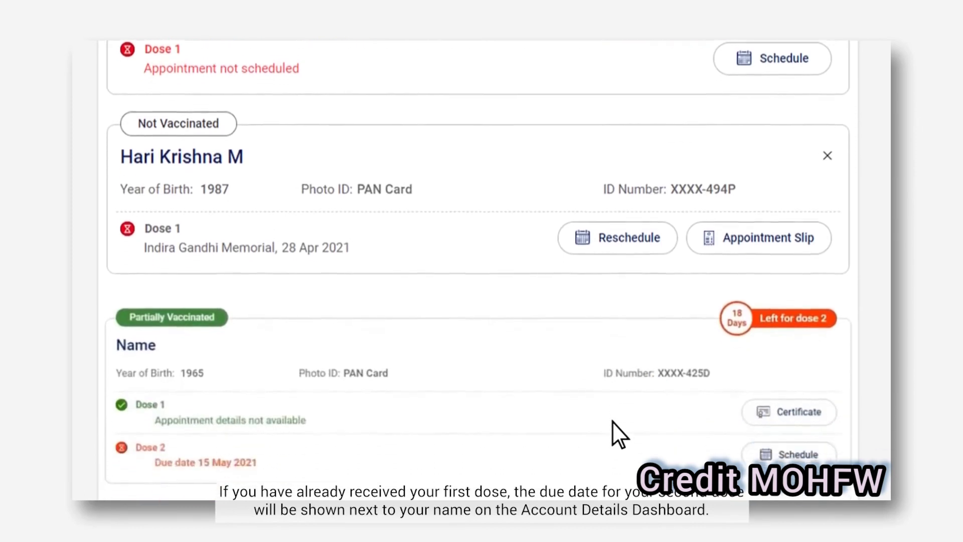